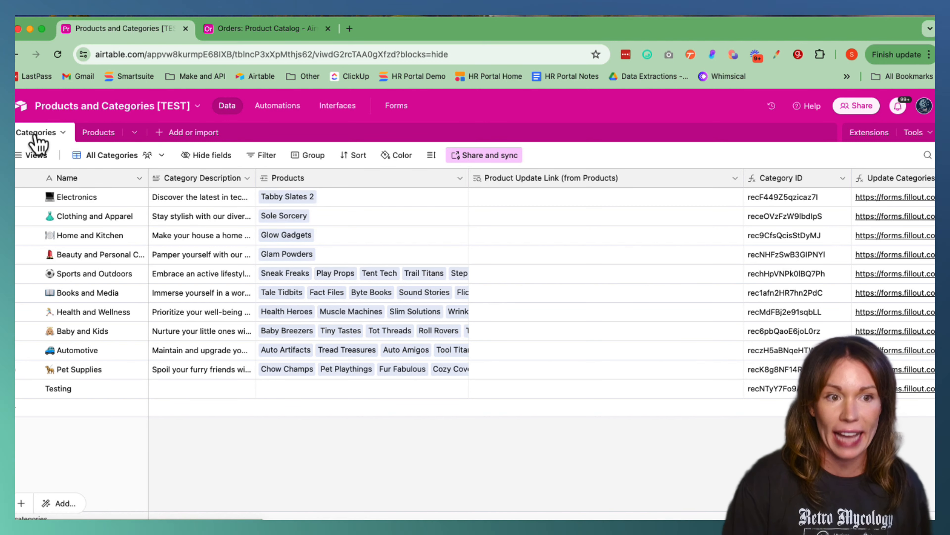
# Compare the Orders base with the Products and Categories base, and open the Product Catalog view's settings for syncing to another base
pyautogui.click(233, 30)
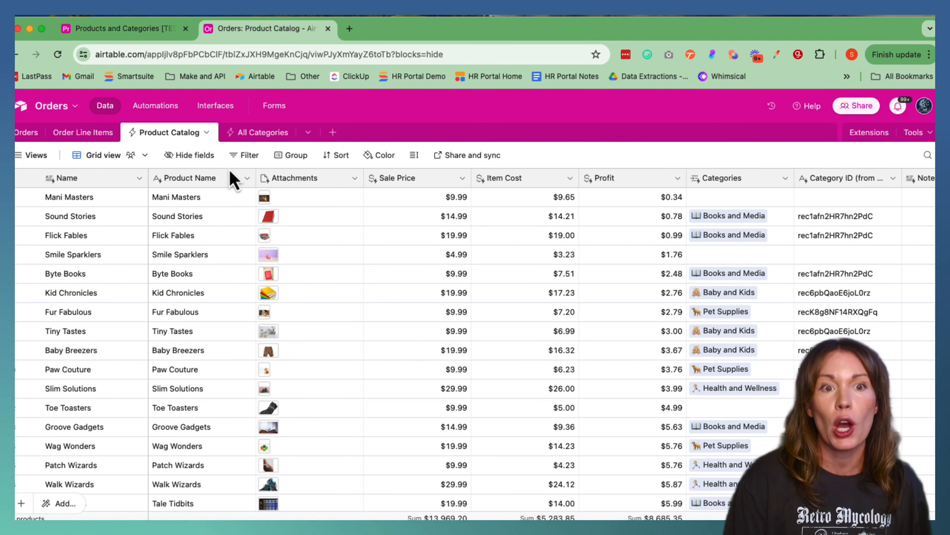
pyautogui.click(104, 33)
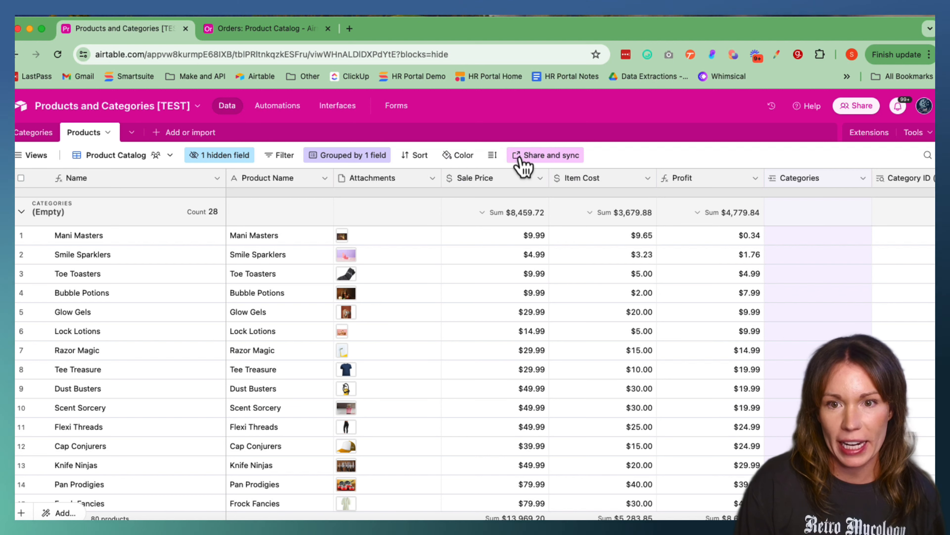
pyautogui.click(550, 164)
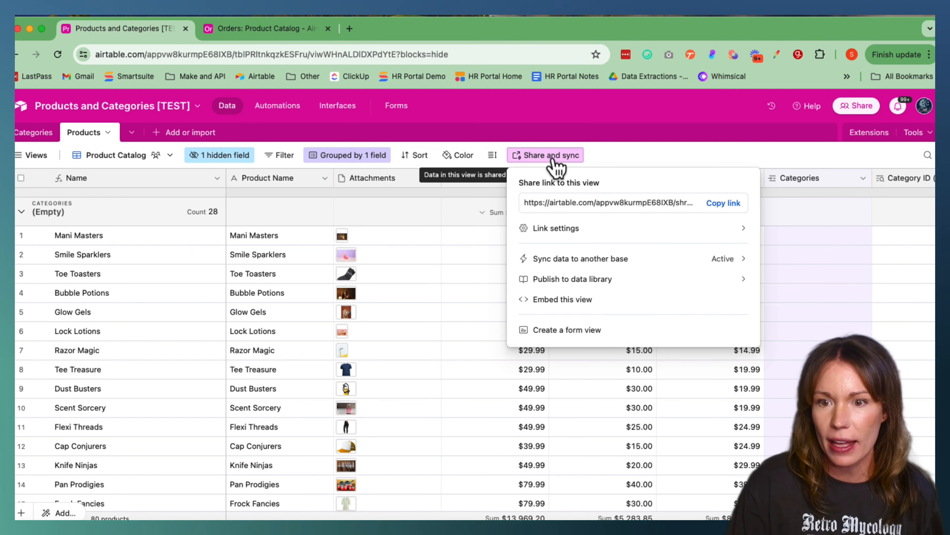
pyautogui.click(573, 264)
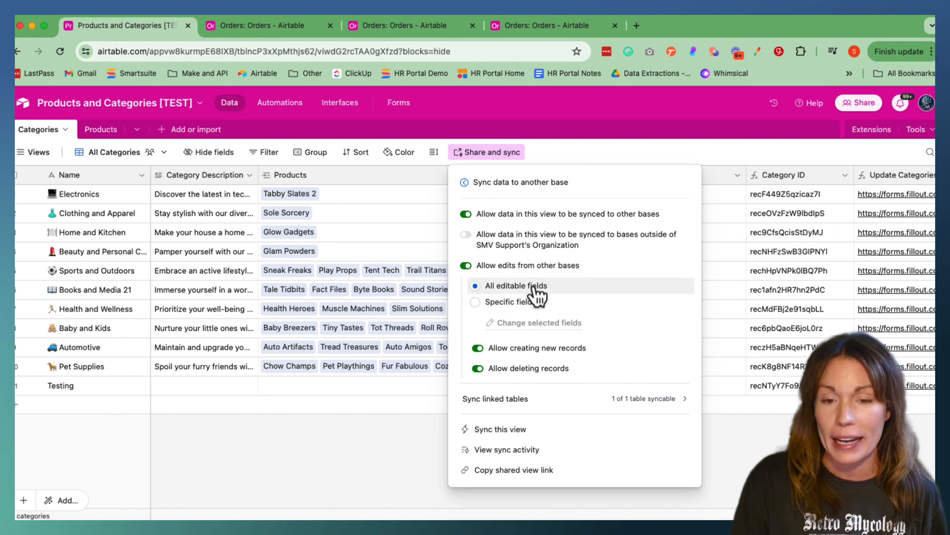
pyautogui.click(475, 302)
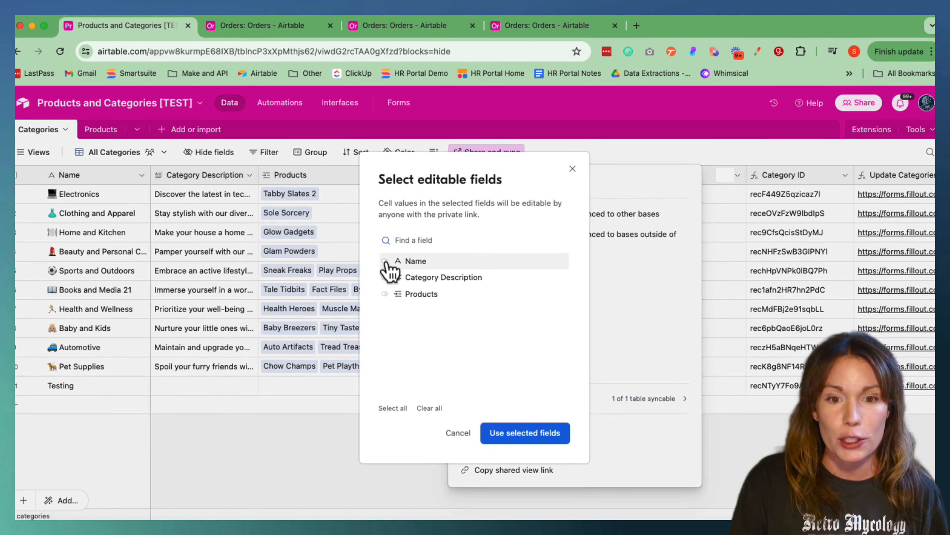
pyautogui.click(387, 278)
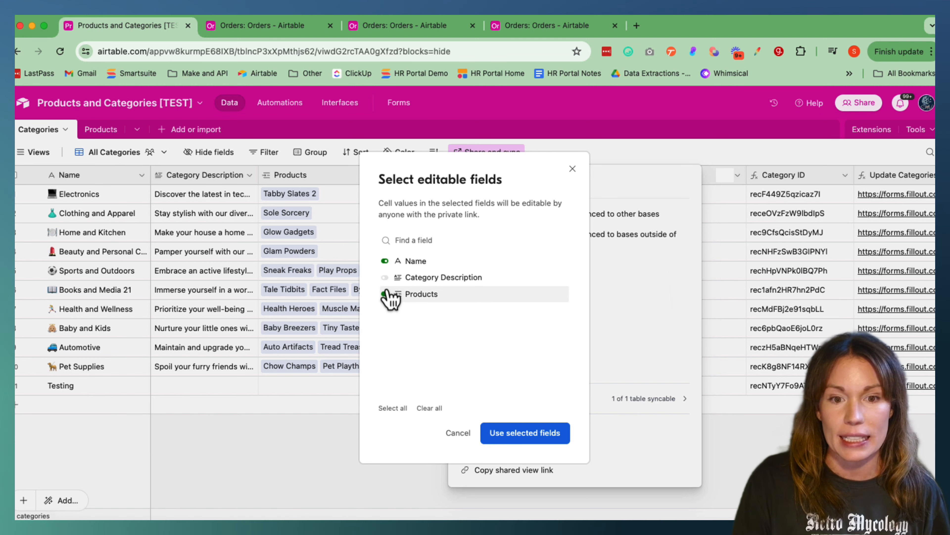
pyautogui.click(385, 262)
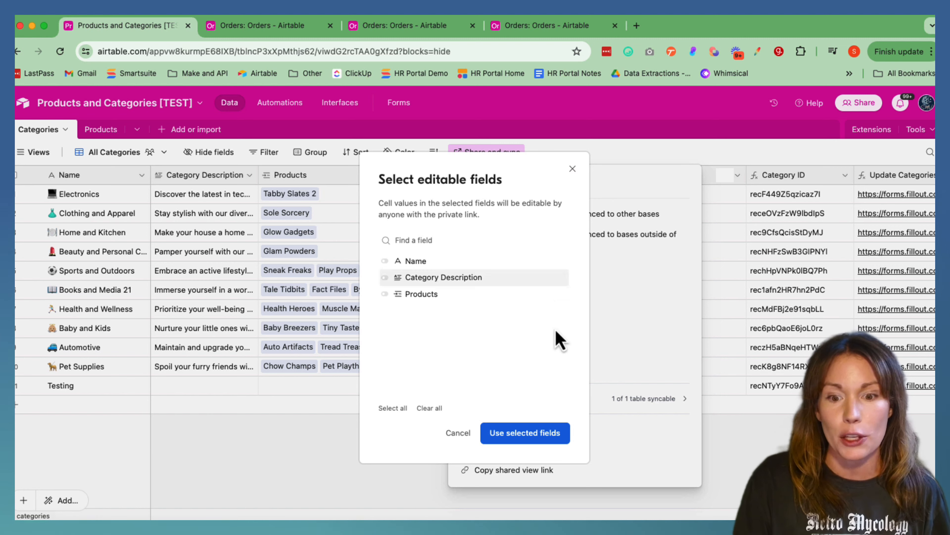
pyautogui.click(573, 169)
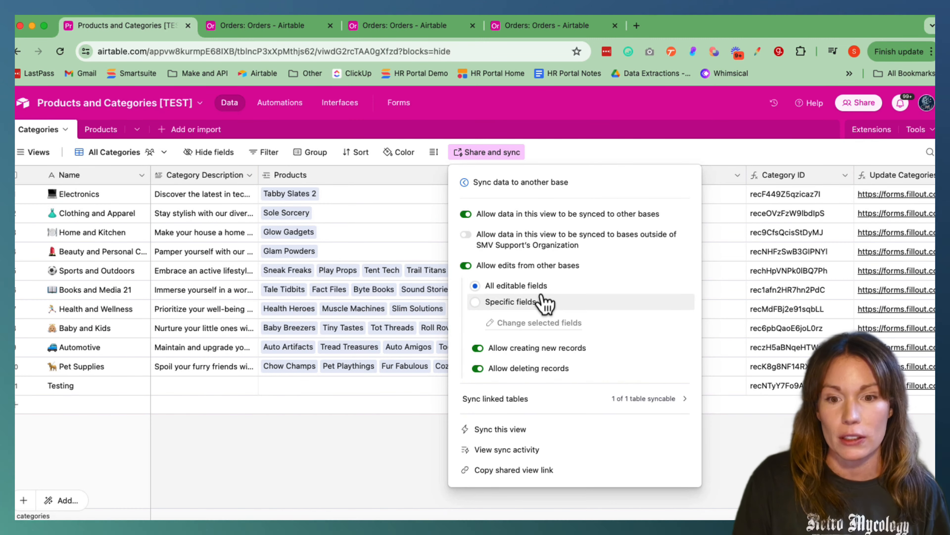
# Set Product Catalog as the default view for the linked Products table in the All Categories sync settings
pyautogui.click(478, 368)
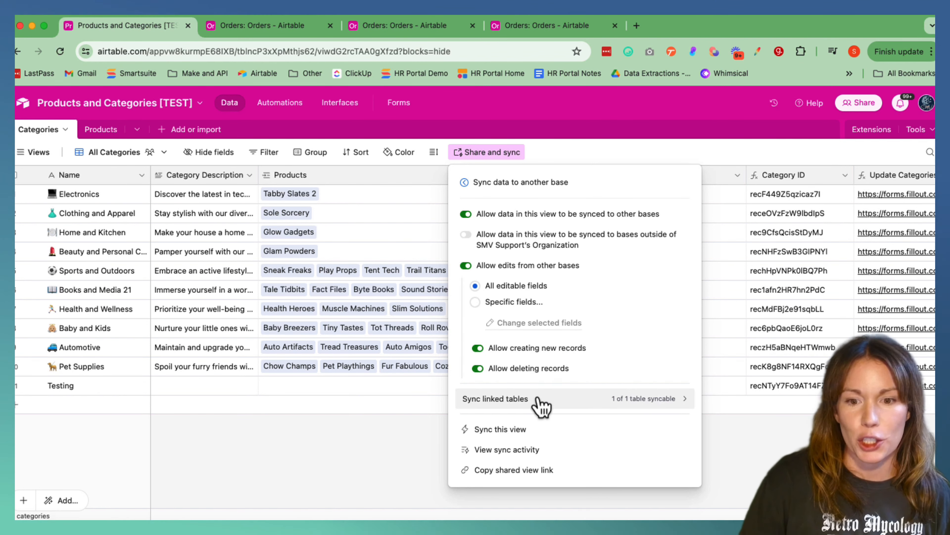
pyautogui.click(540, 409)
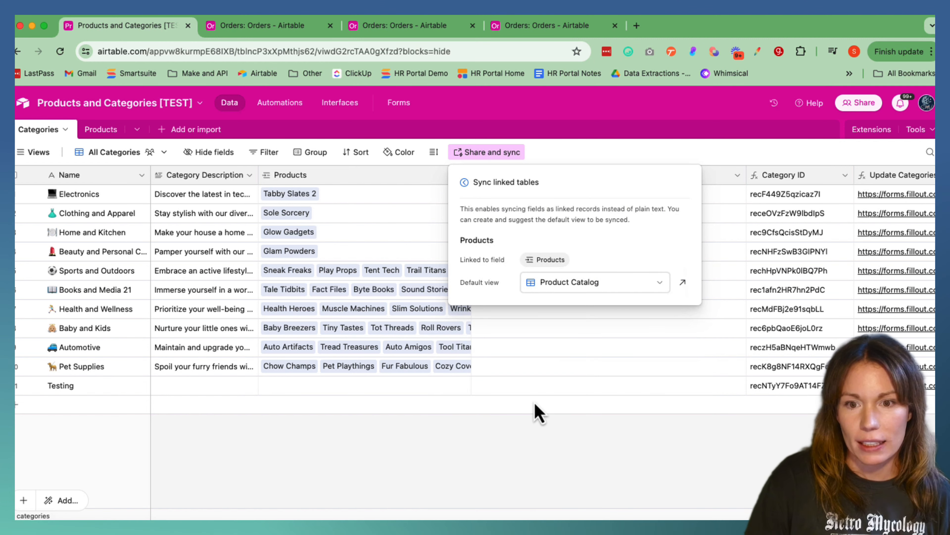
pyautogui.click(660, 284)
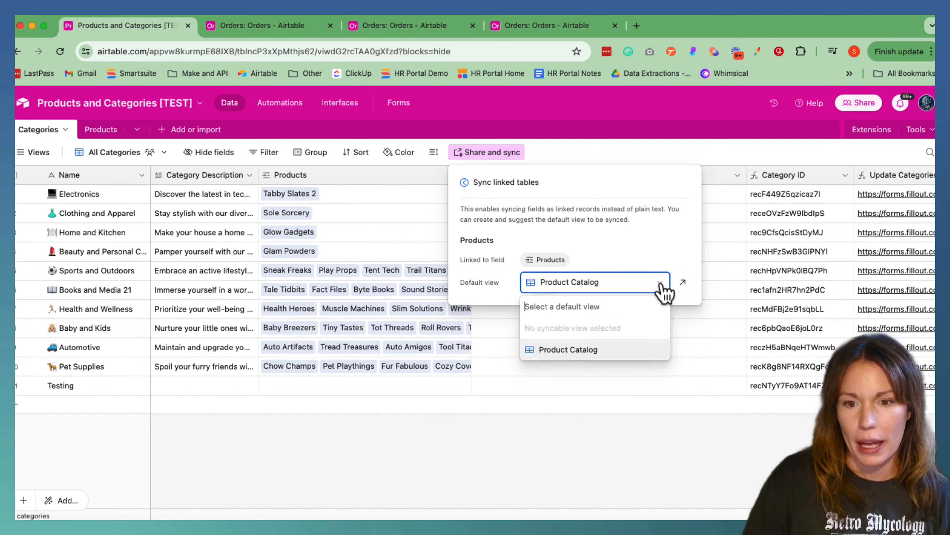
pyautogui.click(549, 353)
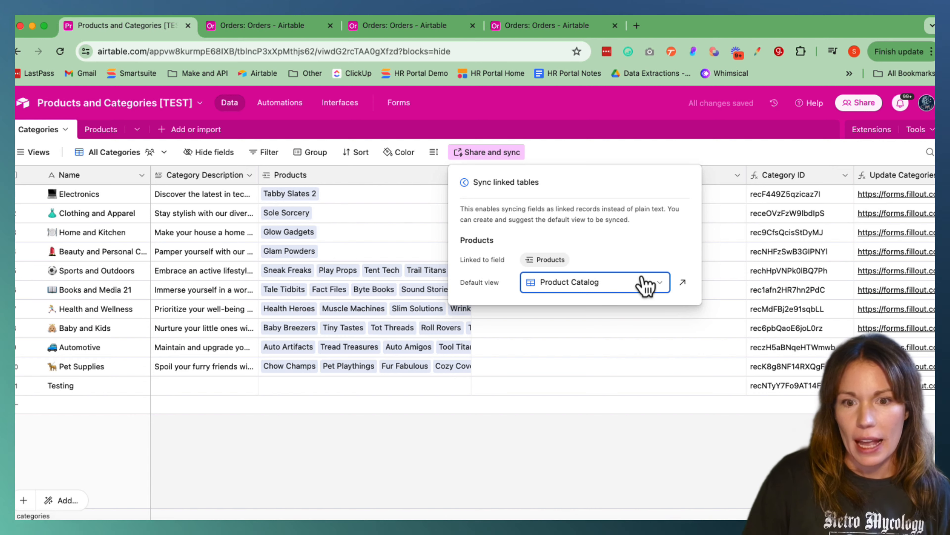
pyautogui.click(464, 182)
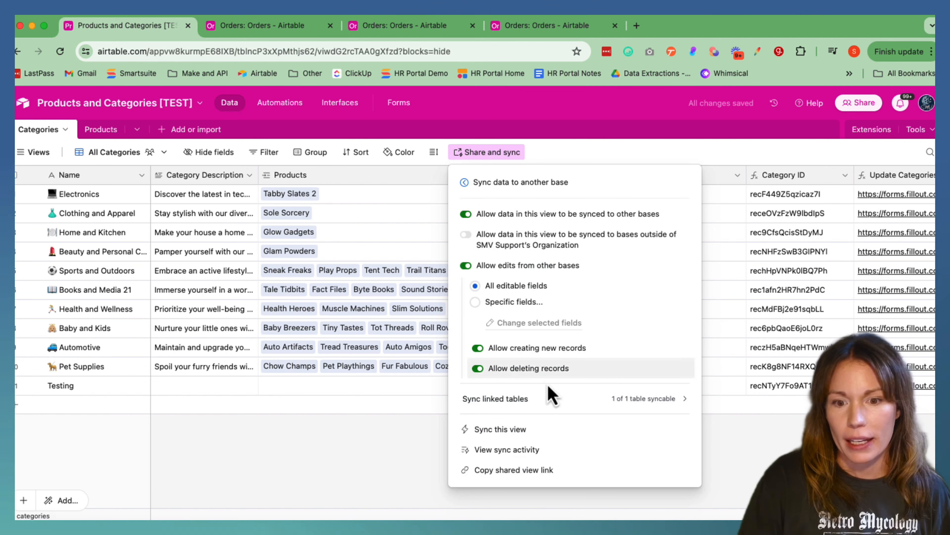
# Review the synced-table and data-copy options for bringing the All Categories view into the Orders base
pyautogui.click(514, 431)
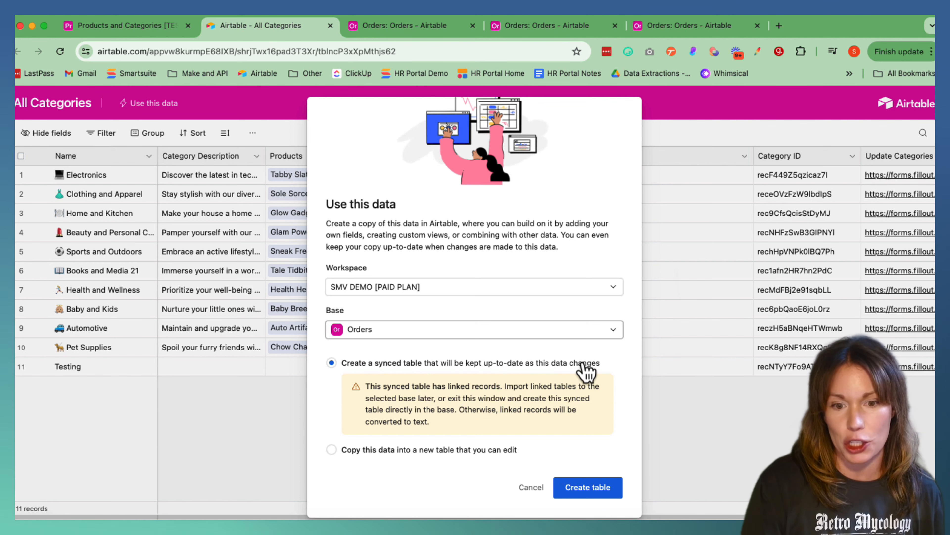
pyautogui.click(331, 449)
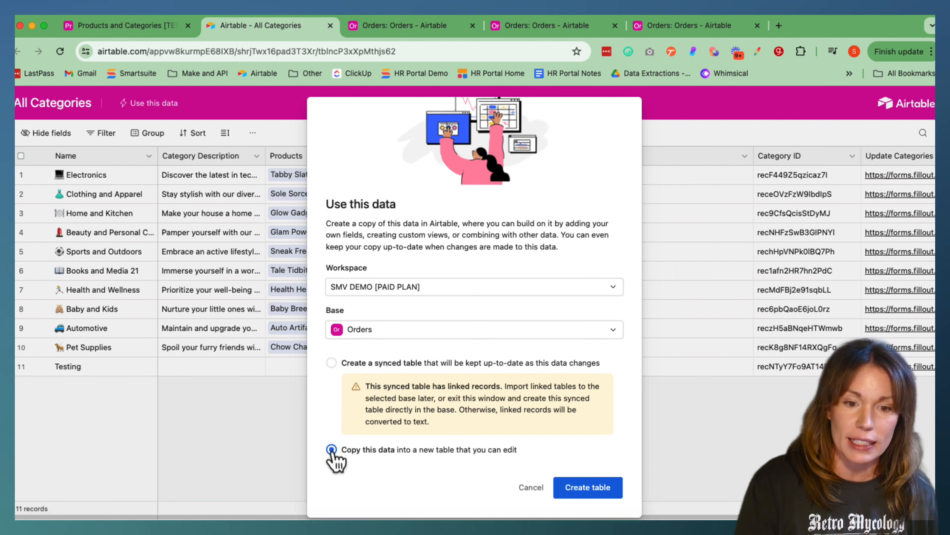
pyautogui.click(332, 363)
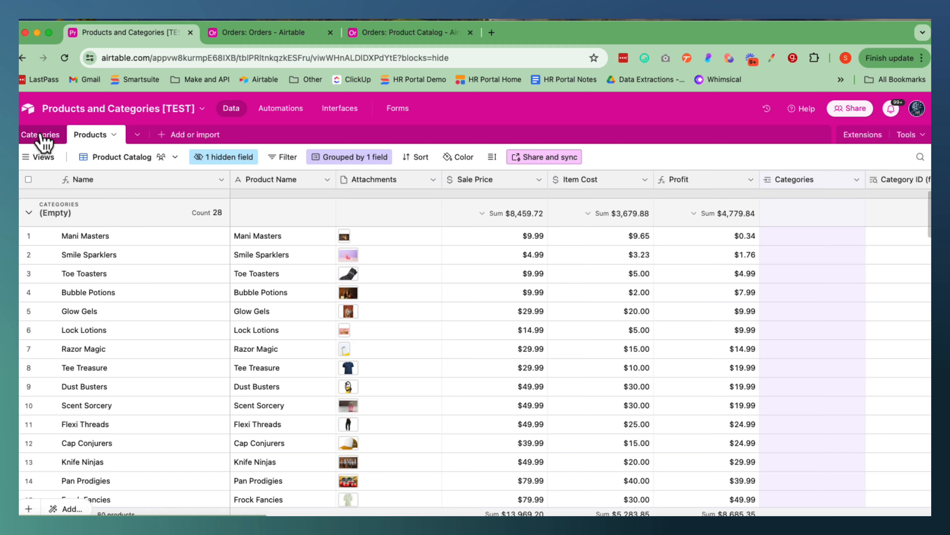
# Open the sharing and sync options of the All Categories view in the Categories table
pyautogui.click(41, 135)
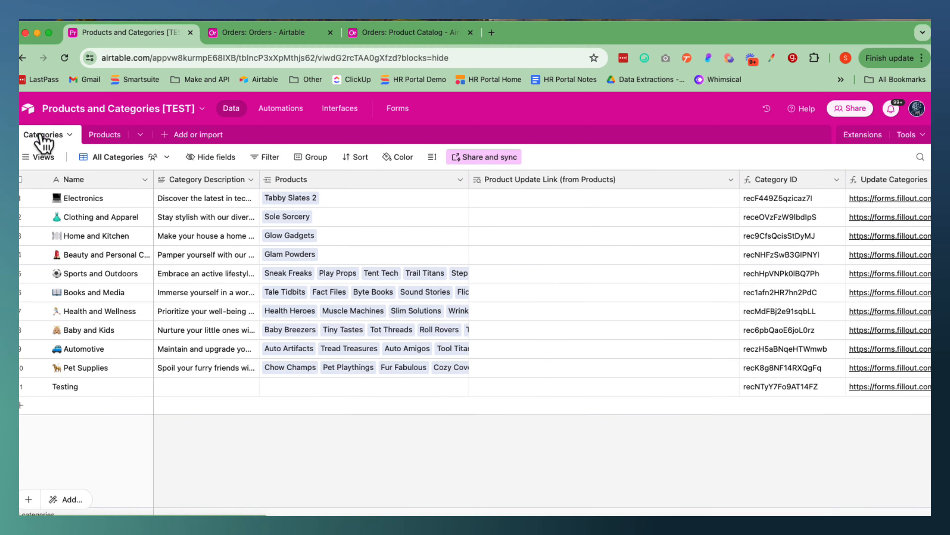
pyautogui.click(507, 159)
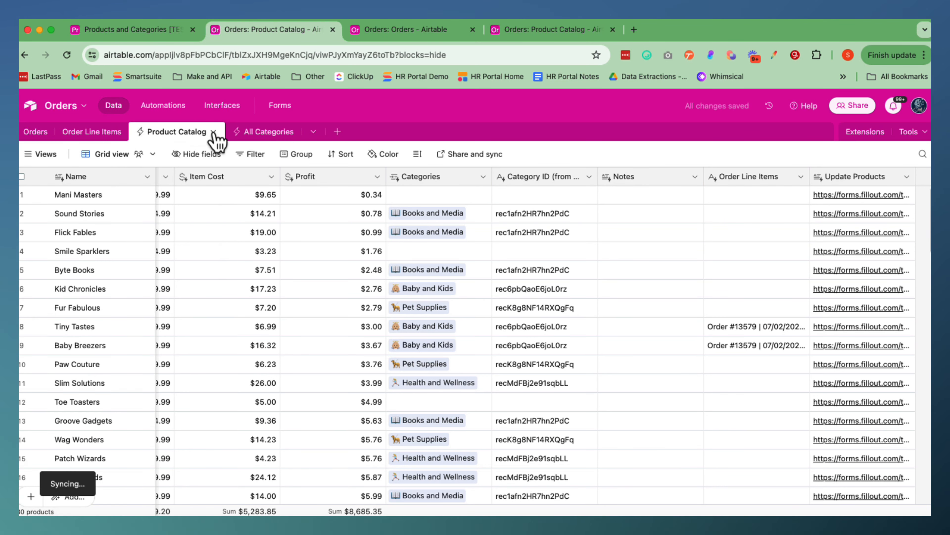
# Open the sync configuration of the Product Catalog table in the Orders base and sync its data immediately
pyautogui.click(214, 133)
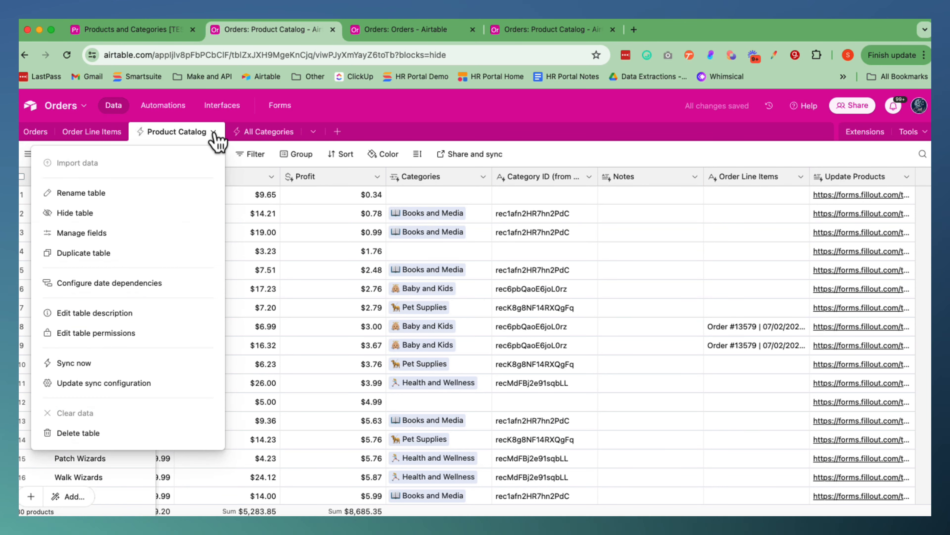
pyautogui.click(69, 386)
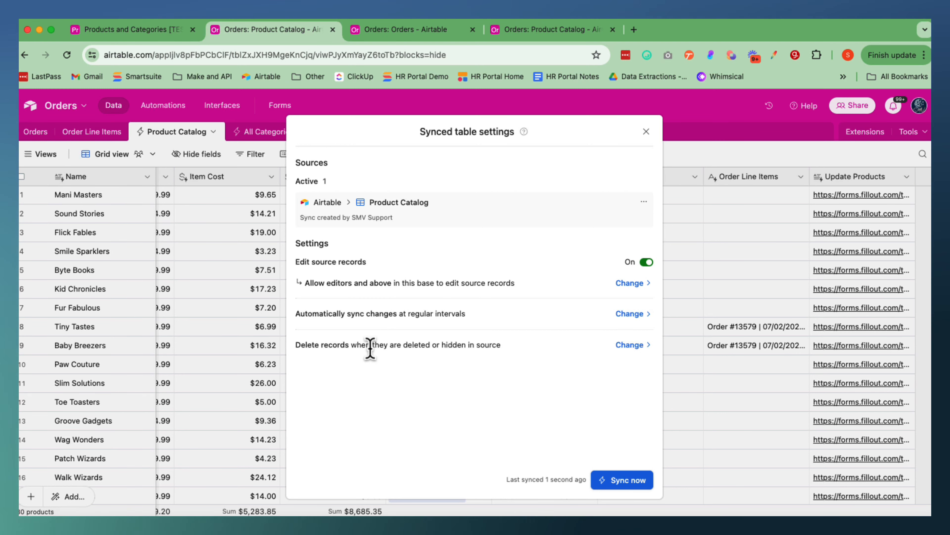
pyautogui.click(625, 483)
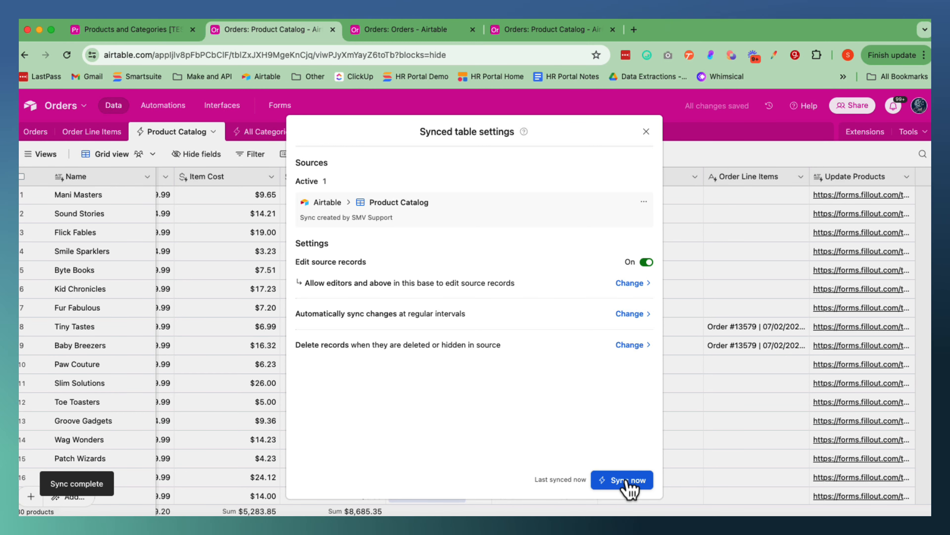
pyautogui.click(647, 132)
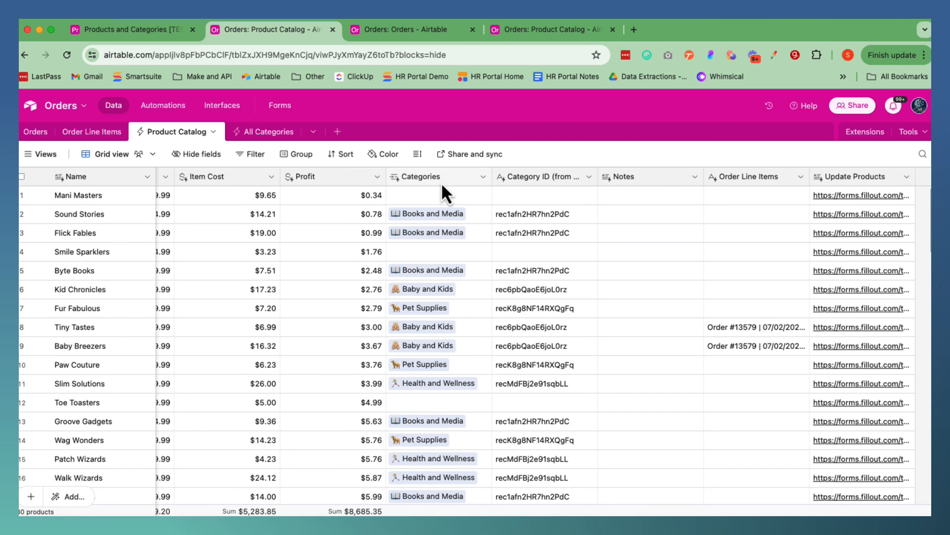
# Examine the configuration of the synced Categories field in the Product Catalog table
pyautogui.click(431, 191)
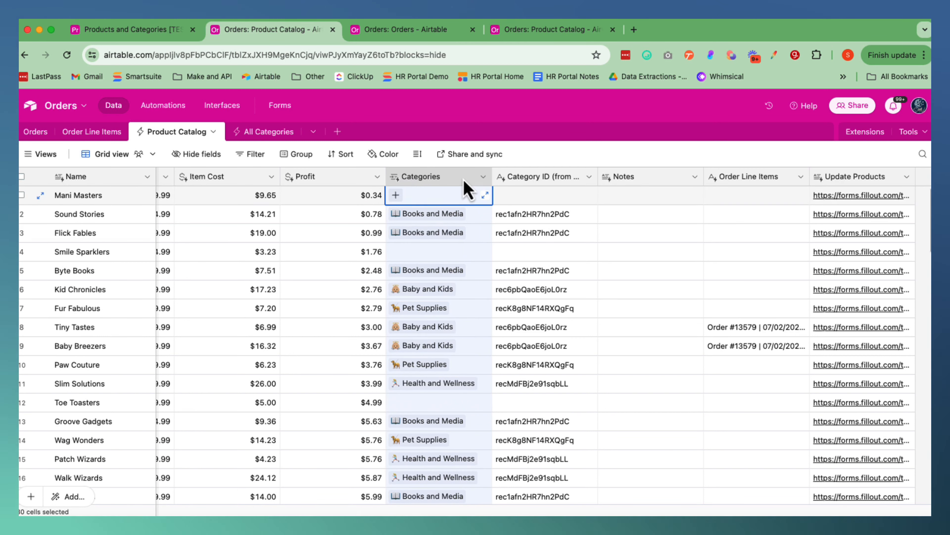
pyautogui.click(483, 177)
pyautogui.click(432, 206)
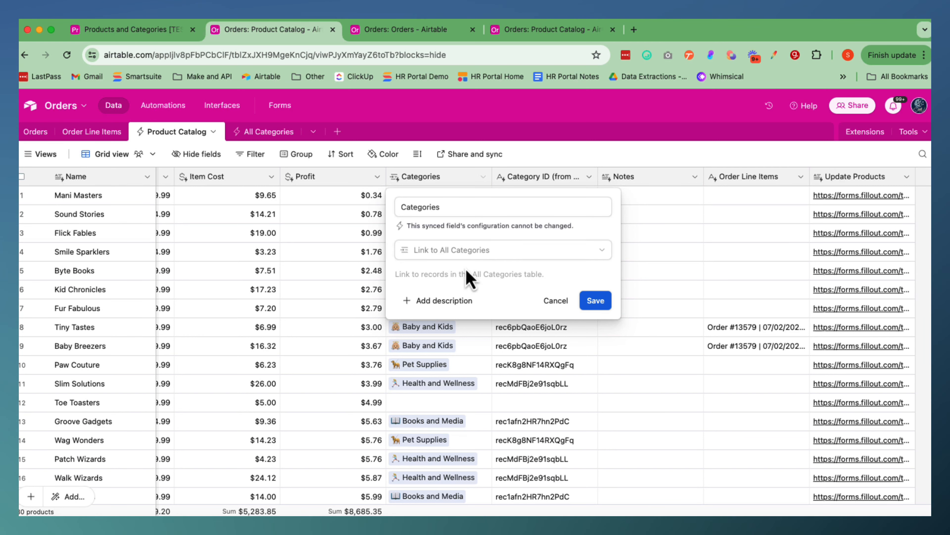
pyautogui.click(664, 240)
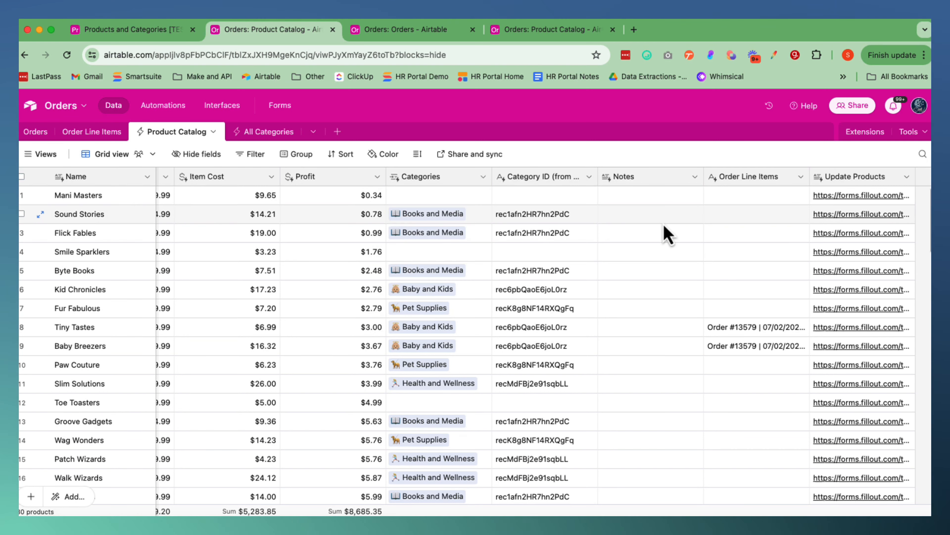
# Rename the Books and Media category record linked to Sound Stories as Books and Media 21
pyautogui.click(412, 218)
pyautogui.click(422, 216)
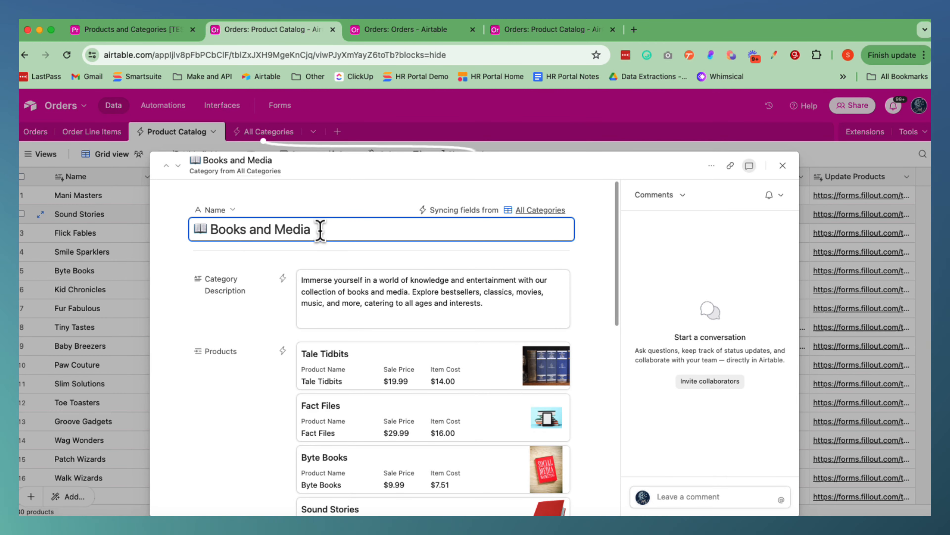
pyautogui.write('21')
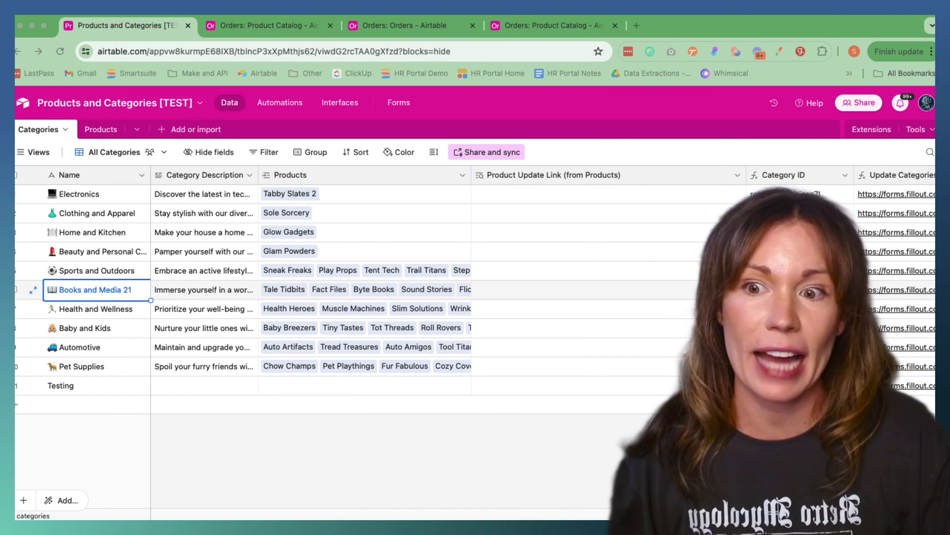
# Expand the Books and Media 21 record in the Categories table of the Products and Categories base
pyautogui.click(78, 290)
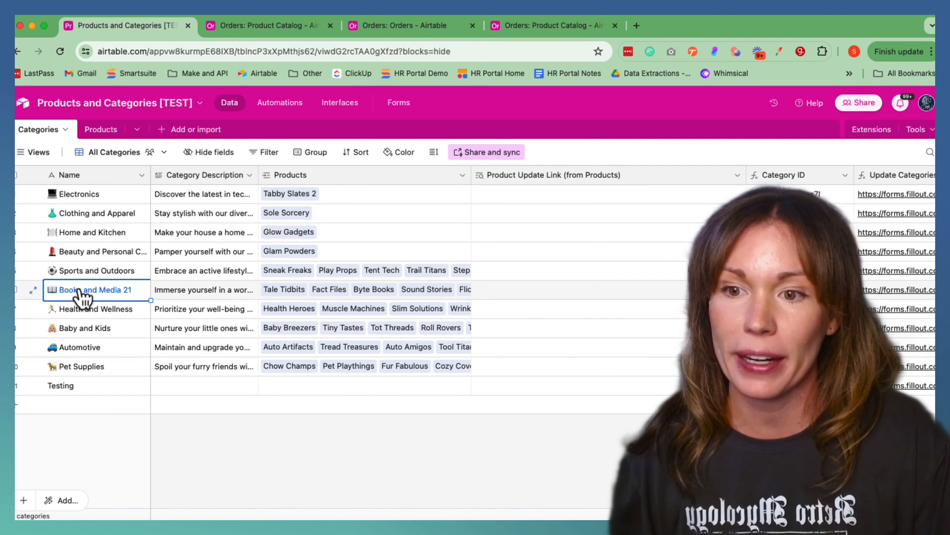
pyautogui.press('space')
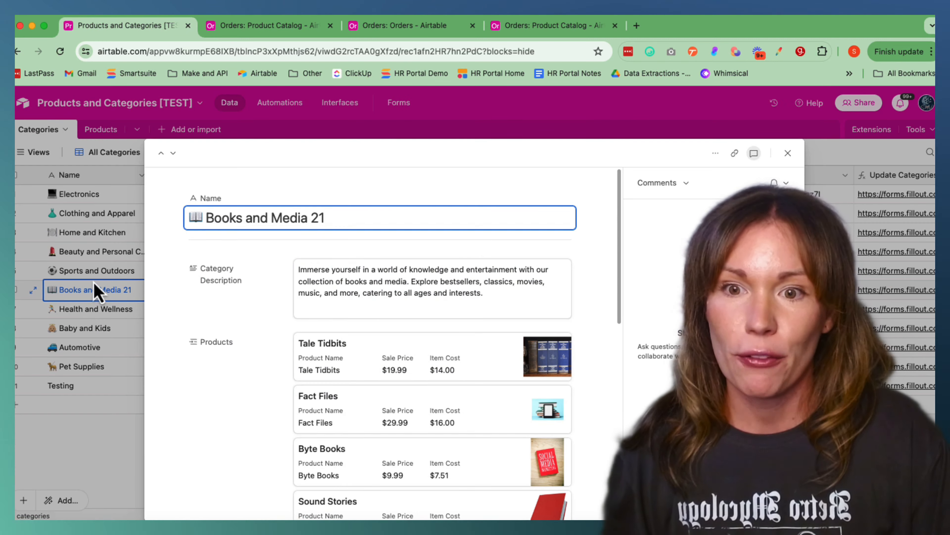